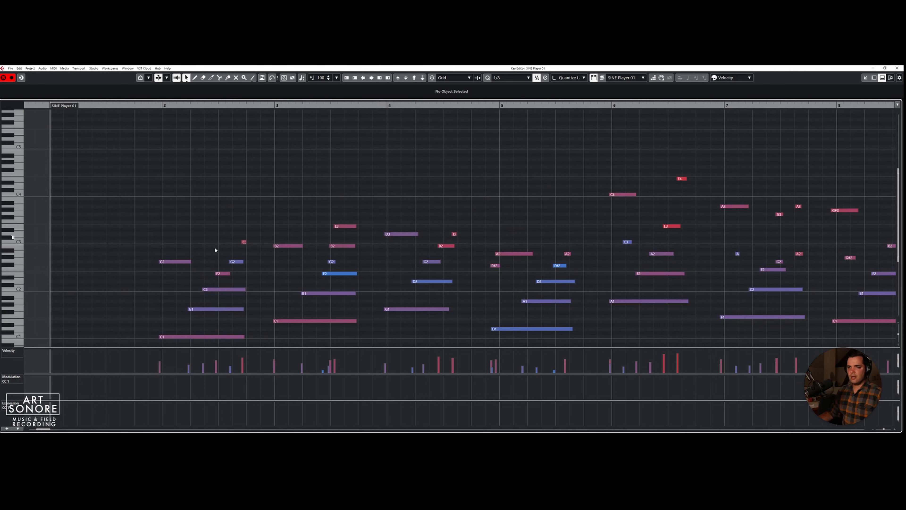
Lower the velocities of the loud E3 and E4 notes in bar 6 to match the notes around them
{"action": "left_click", "coordinate": [681, 178]}
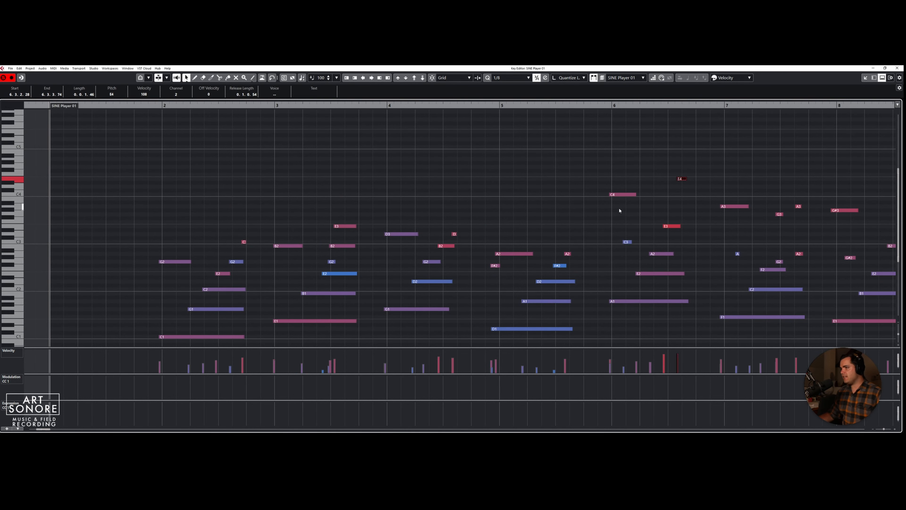
{"action": "scroll", "coordinate": [218, 210], "scroll_direction": "down", "scroll_amount": 3}
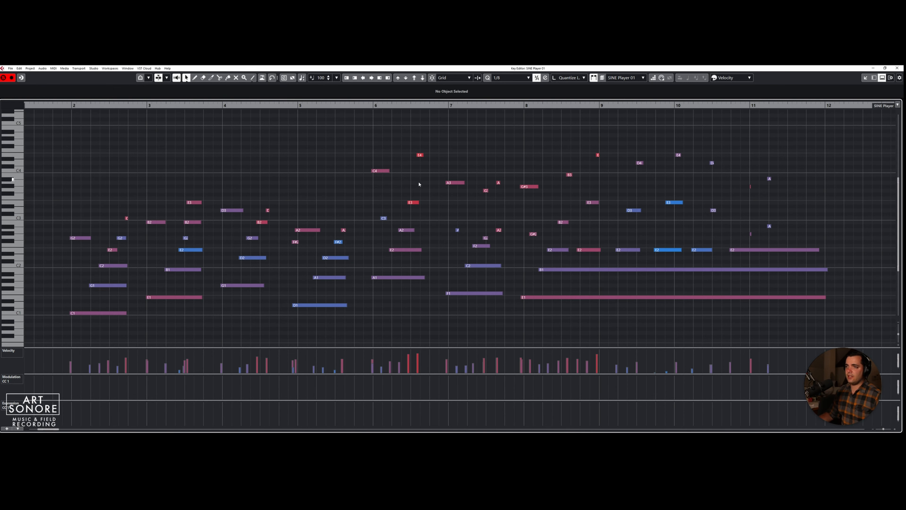
{"action": "scroll", "coordinate": [411, 149], "scroll_direction": "up", "scroll_amount": 4}
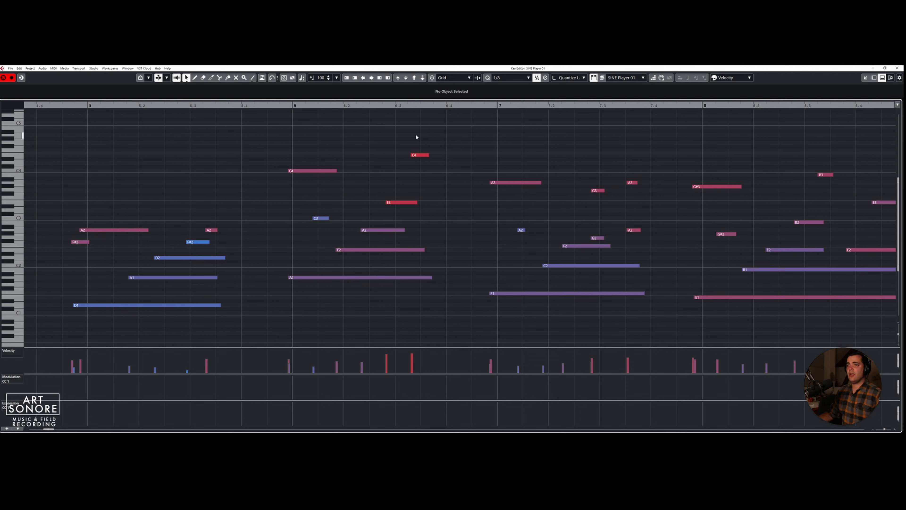
{"action": "left_click", "coordinate": [410, 203]}
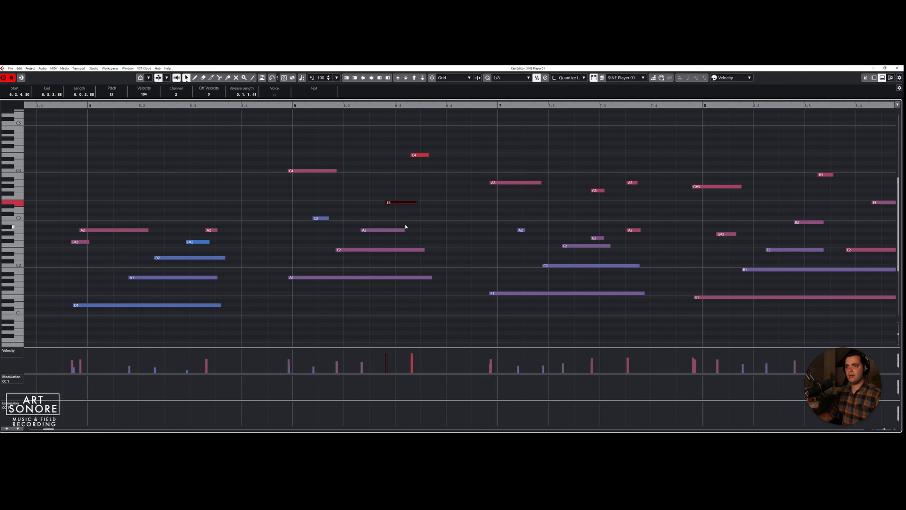
{"action": "left_click", "coordinate": [435, 137]}
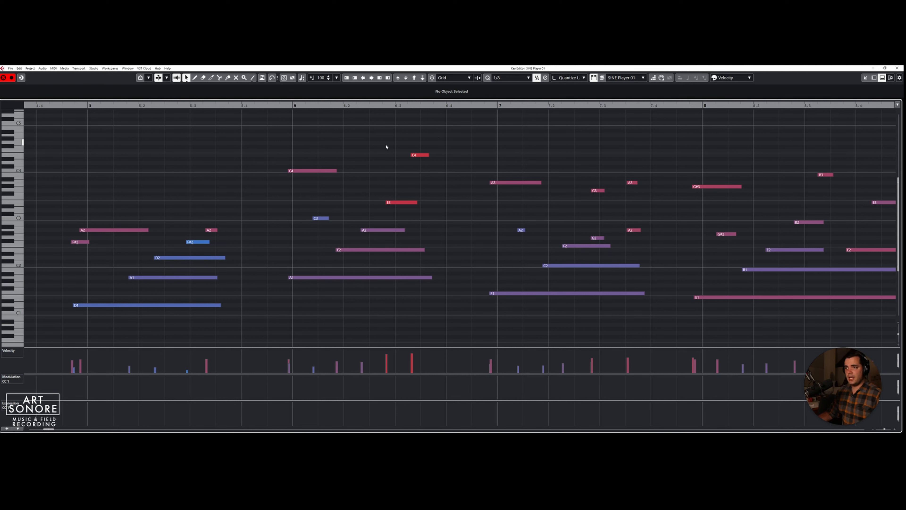
{"action": "left_click_drag", "start_coordinate": [378, 139], "coordinate": [436, 212]}
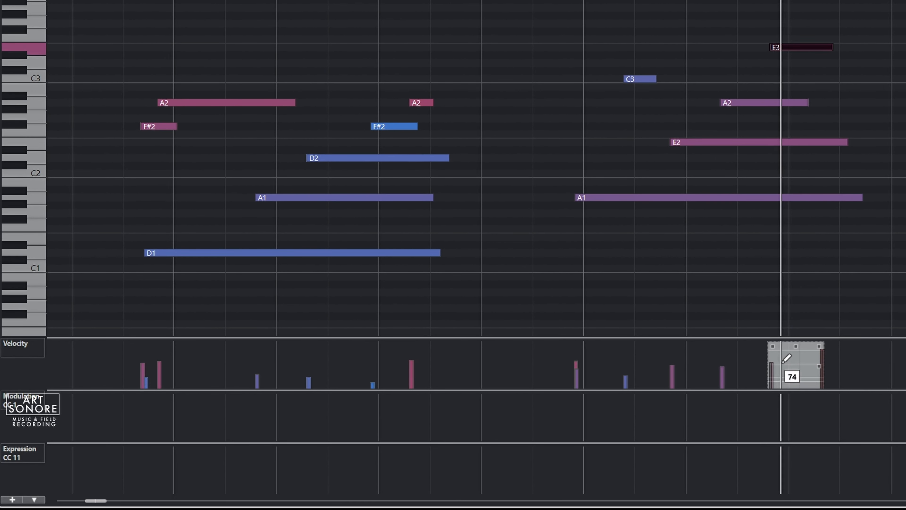
{"action": "left_click_drag", "start_coordinate": [828, 365], "coordinate": [817, 365]}
{"action": "left_click", "coordinate": [888, 17]}
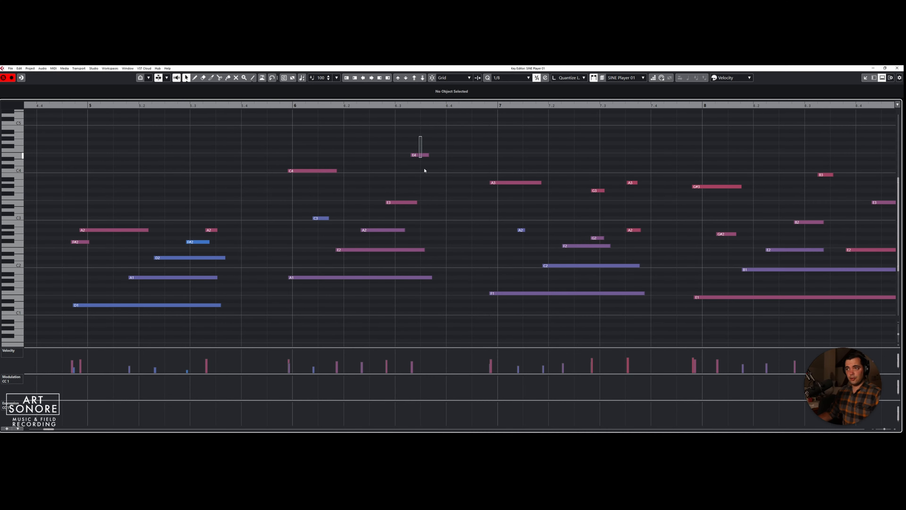
{"action": "left_click", "coordinate": [410, 202]}
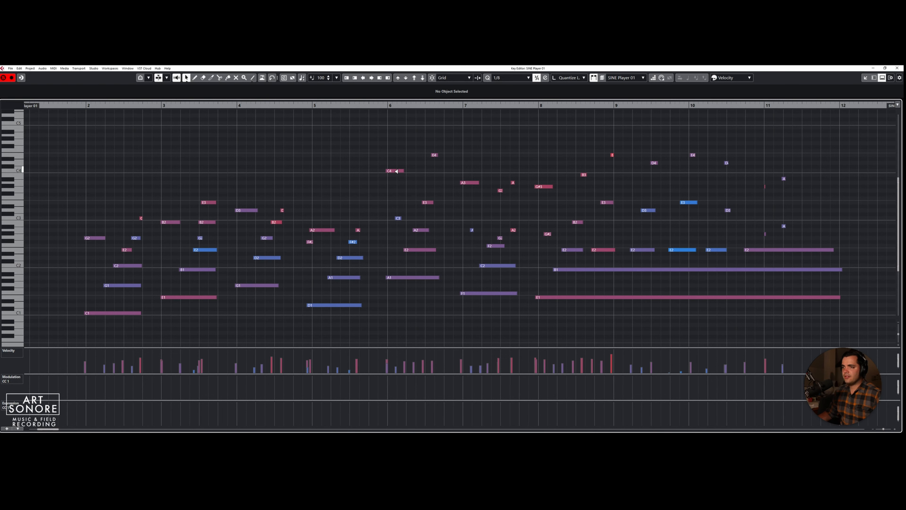
Reduce the velocity of the C4 note at the start of bar 6
{"action": "left_click_drag", "start_coordinate": [396, 171], "coordinate": [395, 167]}
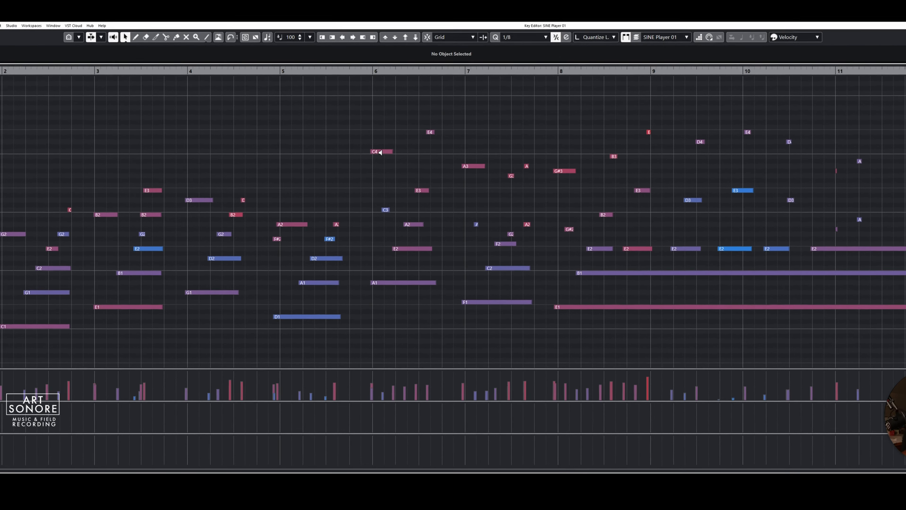
{"action": "left_click_drag", "start_coordinate": [362, 116], "coordinate": [345, 171]}
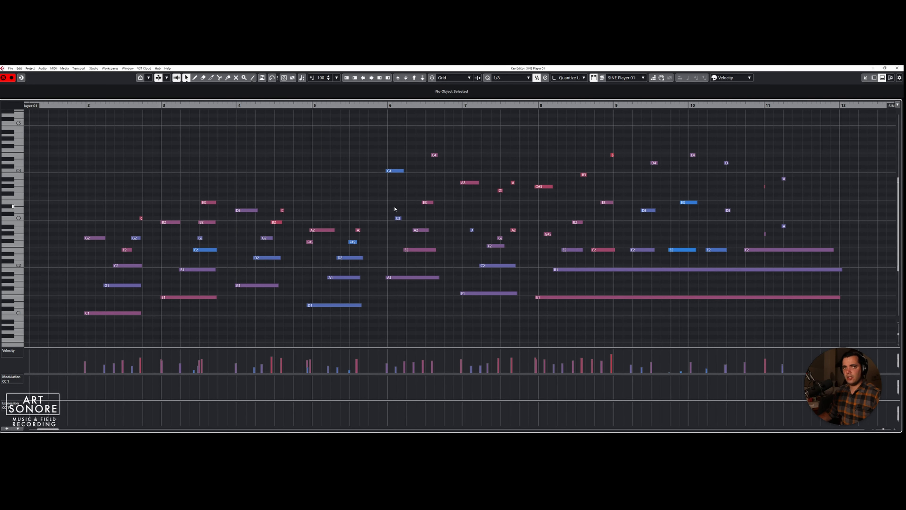
{"action": "mouse_move", "coordinate": [394, 171]}
{"action": "left_mouse_down"}
{"action": "mouse_move", "coordinate": [393, 144]}
{"action": "mouse_move", "coordinate": [396, 195]}
{"action": "mouse_move", "coordinate": [397, 175]}
{"action": "left_mouse_up"}
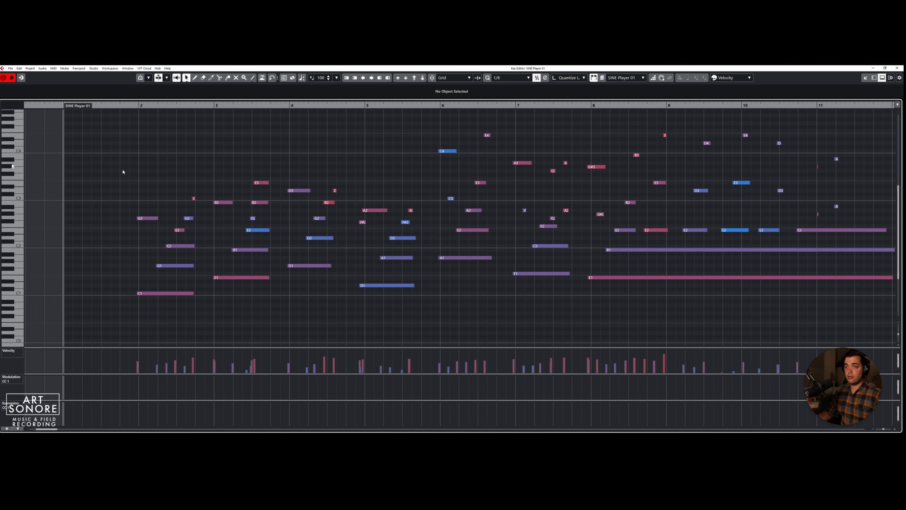
{"action": "left_click_drag", "start_coordinate": [118, 168], "coordinate": [204, 313]}
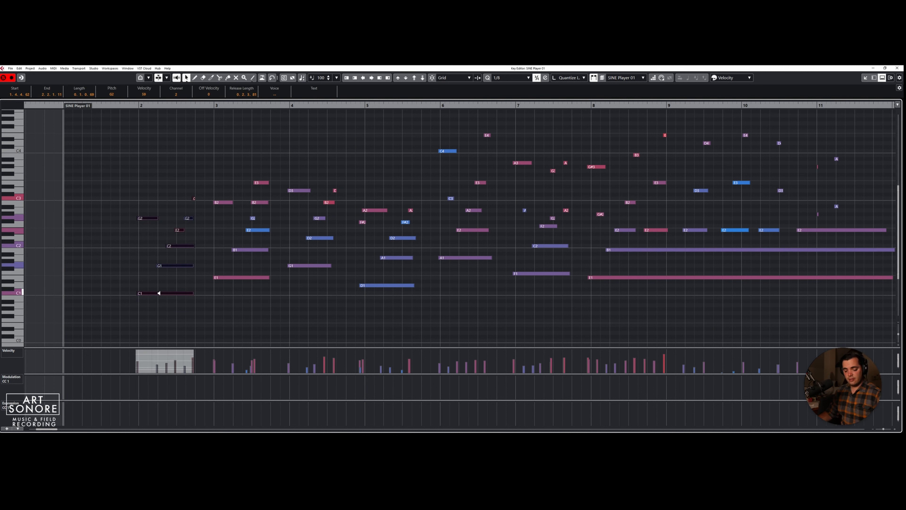
{"action": "left_click_drag", "start_coordinate": [159, 293], "coordinate": [176, 298]}
{"action": "left_click", "coordinate": [225, 303]}
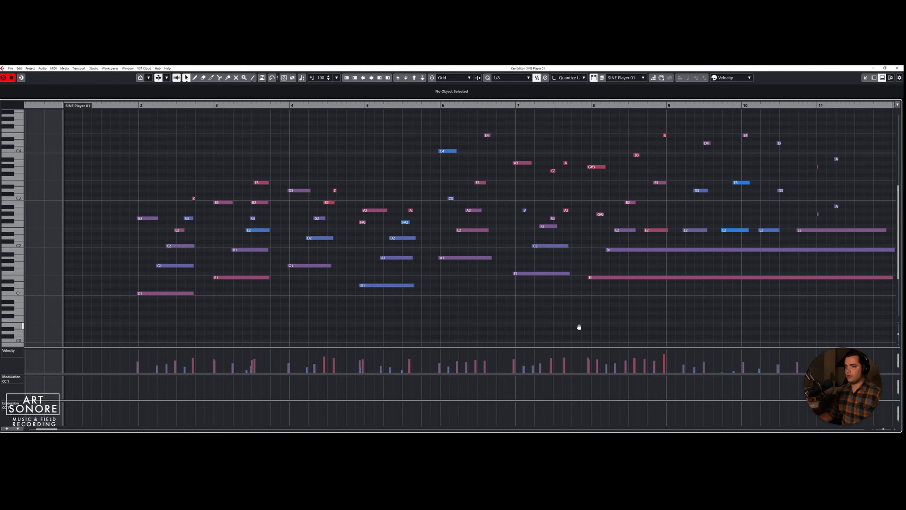
Set the velocity of the high E4 note just before bar 9 to 62
{"action": "scroll", "coordinate": [508, 323], "scroll_direction": "right", "scroll_amount": 2}
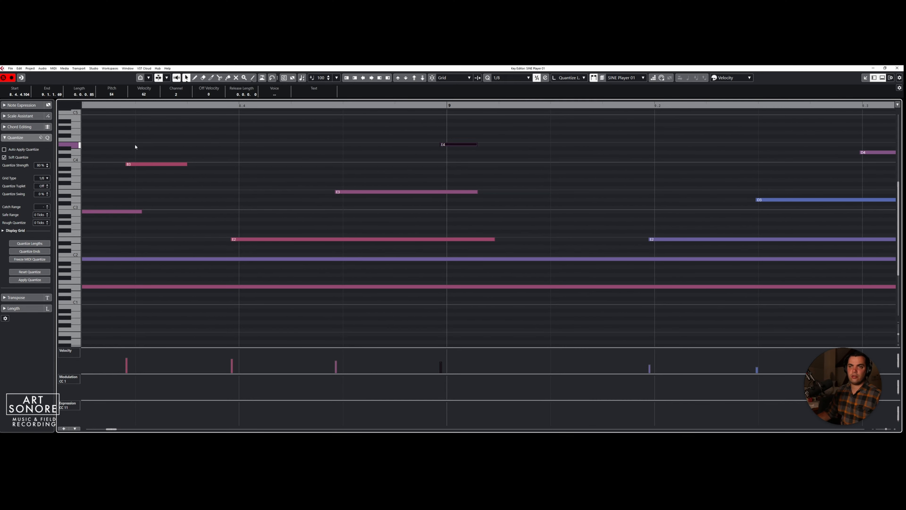
{"action": "left_click_drag", "start_coordinate": [207, 154], "coordinate": [265, 246]}
{"action": "left_click", "coordinate": [144, 94]}
{"action": "type", "text": "62"}
{"action": "key", "text": "Return"}
{"action": "left_click", "coordinate": [156, 146]}
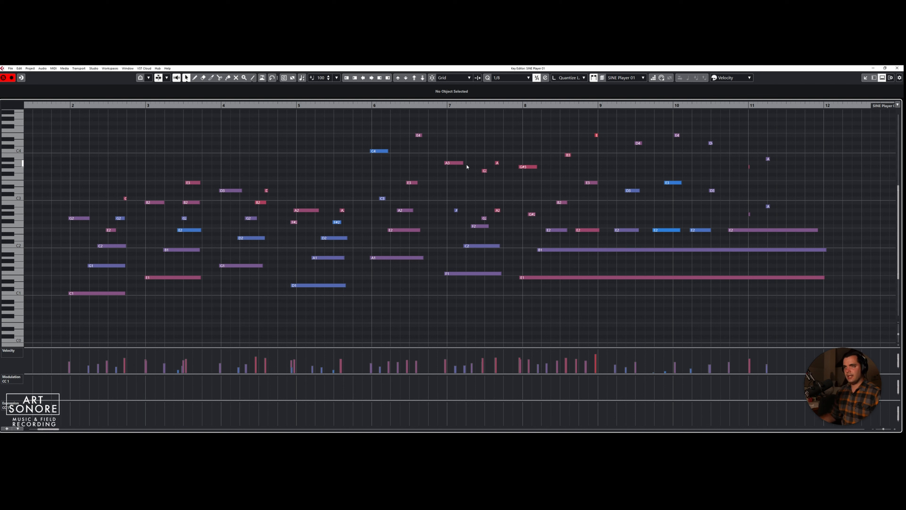
Play back the part and quantize all of its notes to the 1/8 grid
{"action": "key", "text": "space"}
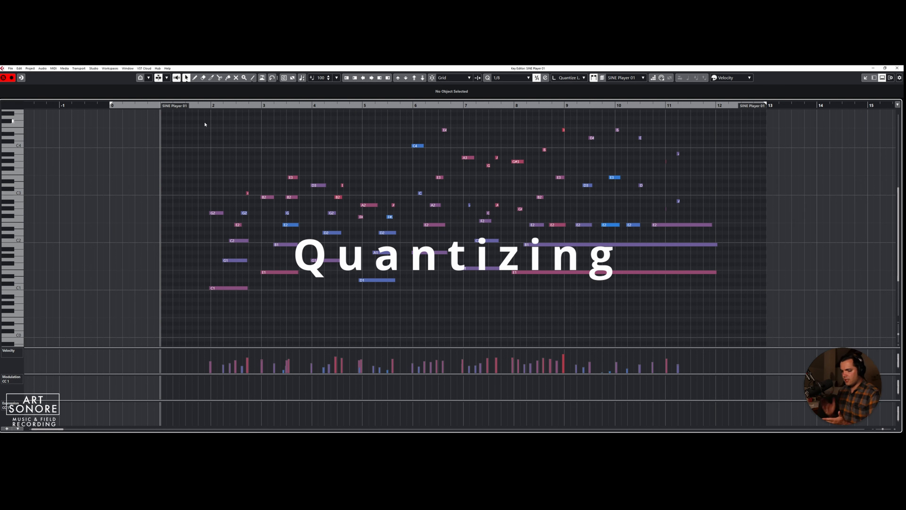
{"action": "left_click_drag", "start_coordinate": [205, 123], "coordinate": [808, 327]}
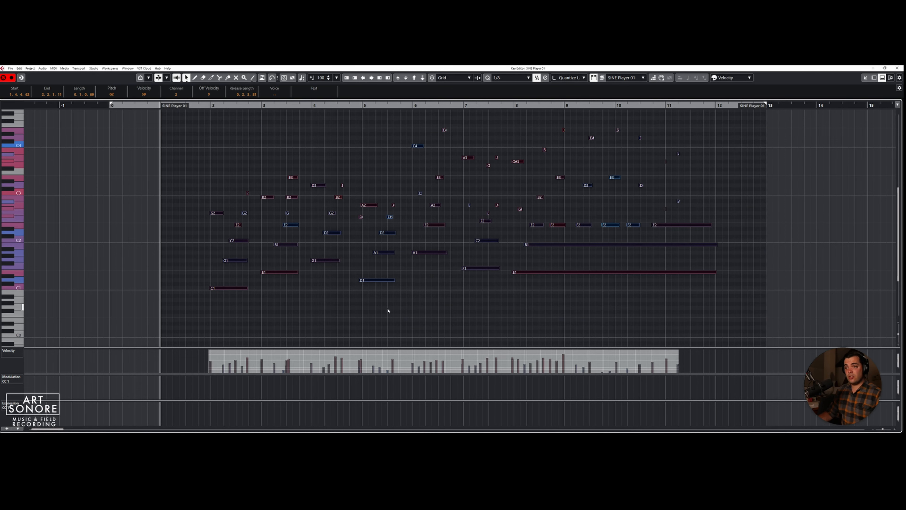
{"action": "key", "text": "q"}
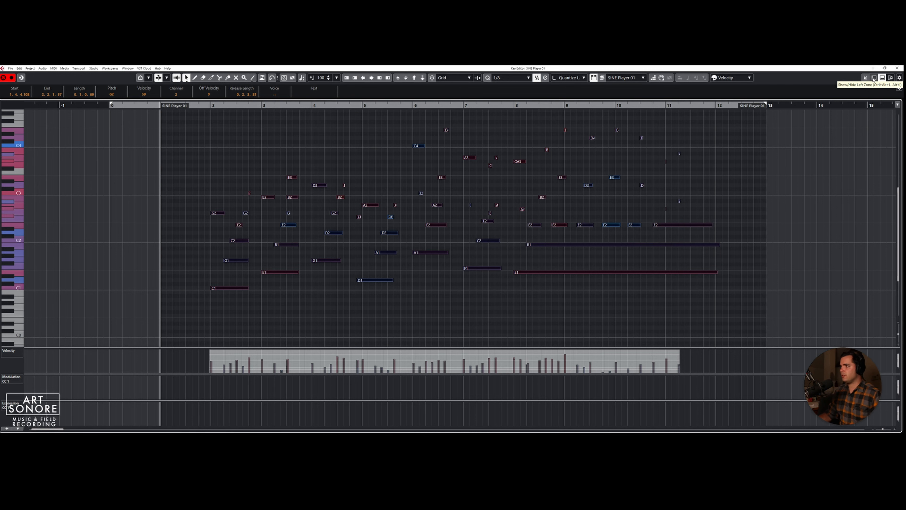
Show the Quantize settings beside the note display and set the quantize strength to 100%
{"action": "left_click", "coordinate": [873, 80]}
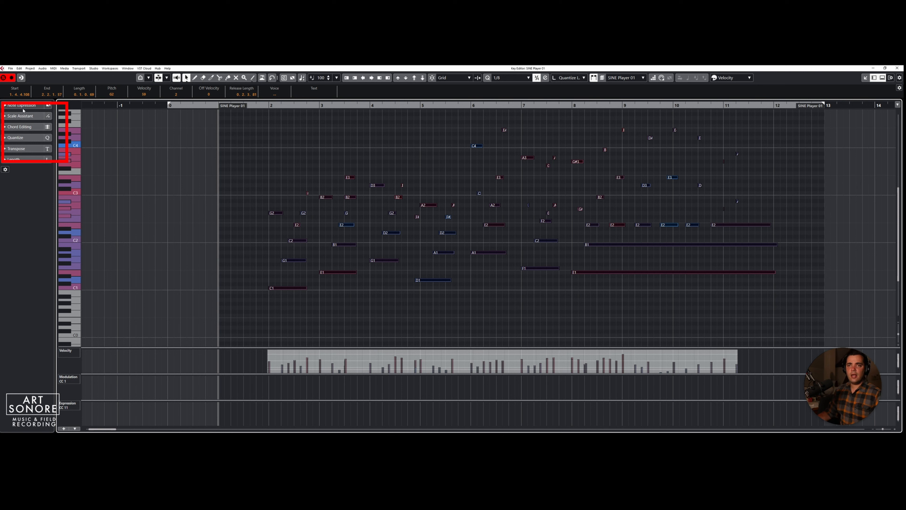
{"action": "left_click", "coordinate": [5, 137]}
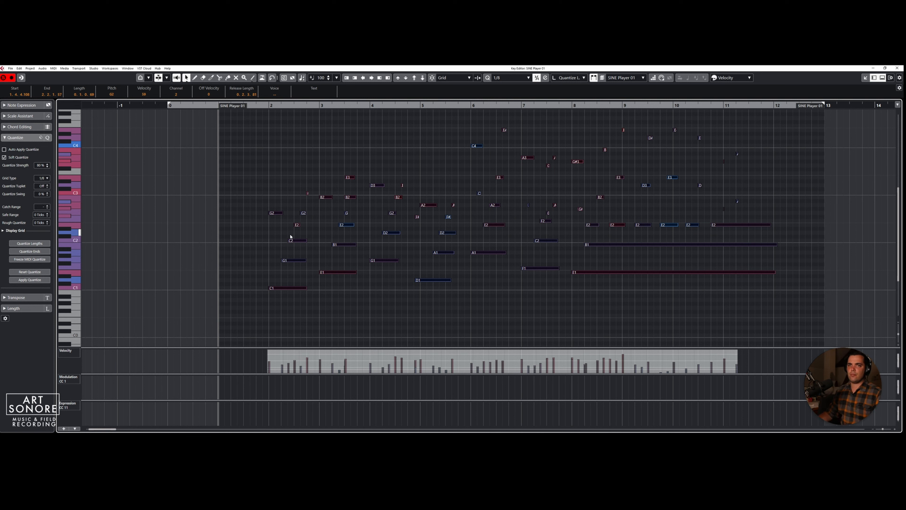
{"action": "left_click", "coordinate": [42, 165]}
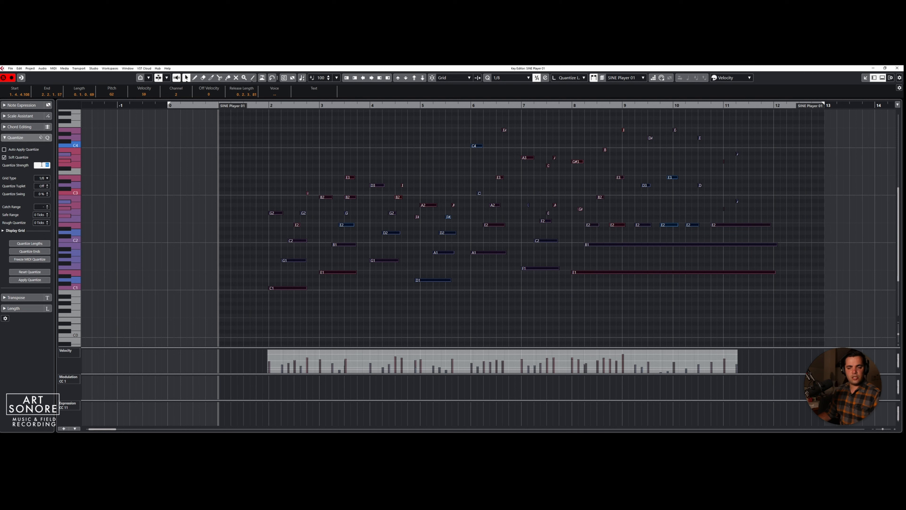
{"action": "type", "text": "100"}
{"action": "key", "text": "Return"}
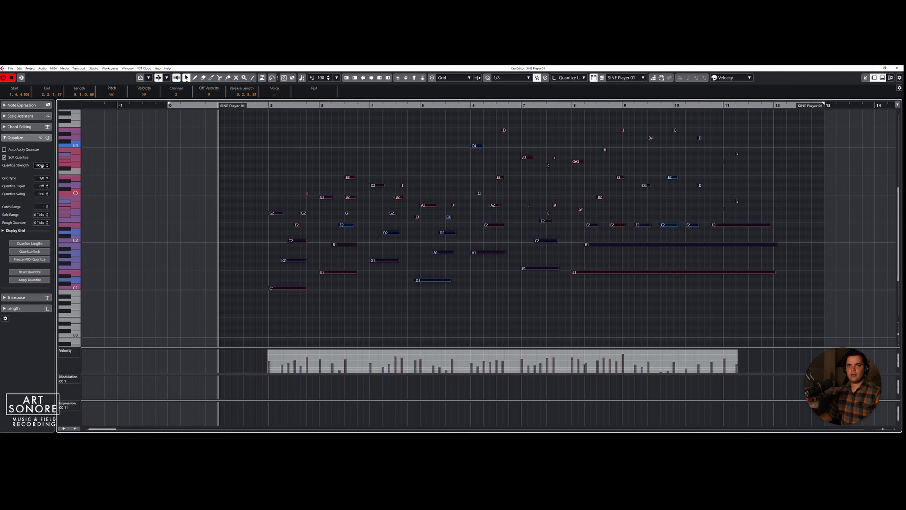
Set the quantize strength to 80%
{"action": "left_click", "coordinate": [42, 165]}
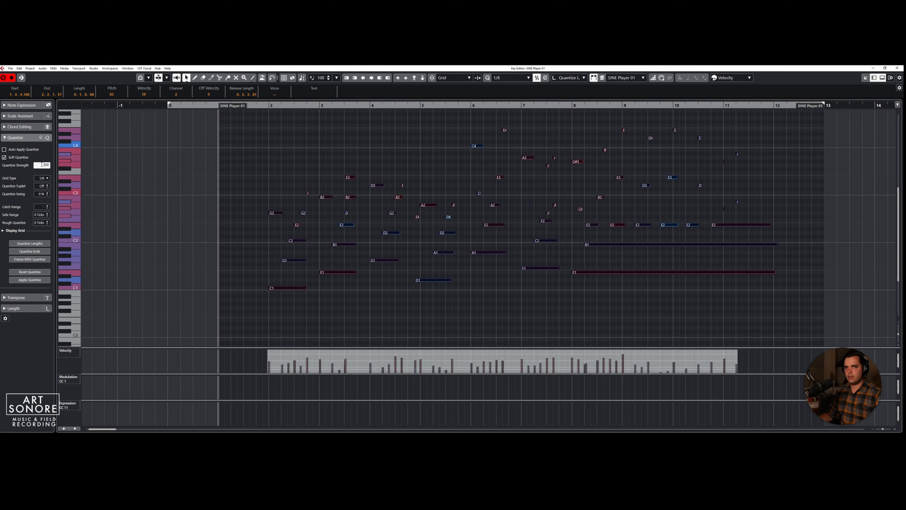
{"action": "double_click", "coordinate": [42, 165]}
{"action": "type", "text": "8"}
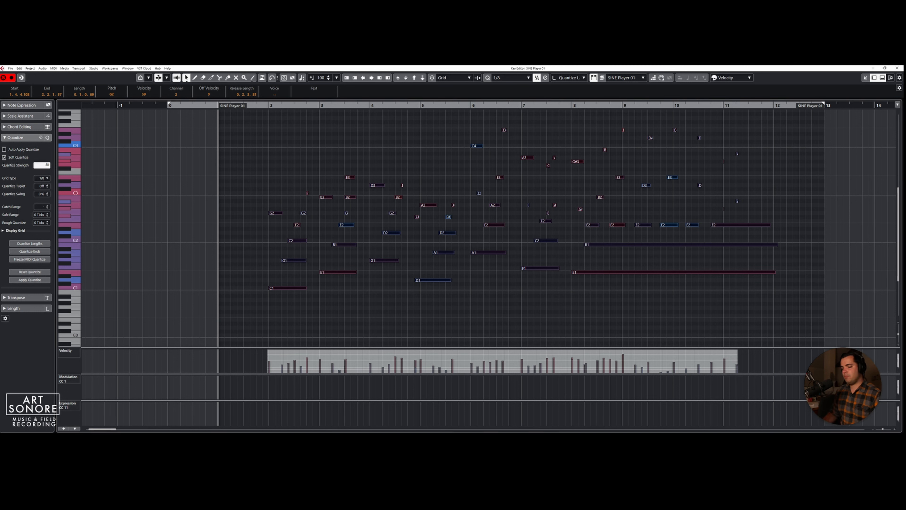
{"action": "type", "text": "0"}
{"action": "key", "text": "Return"}
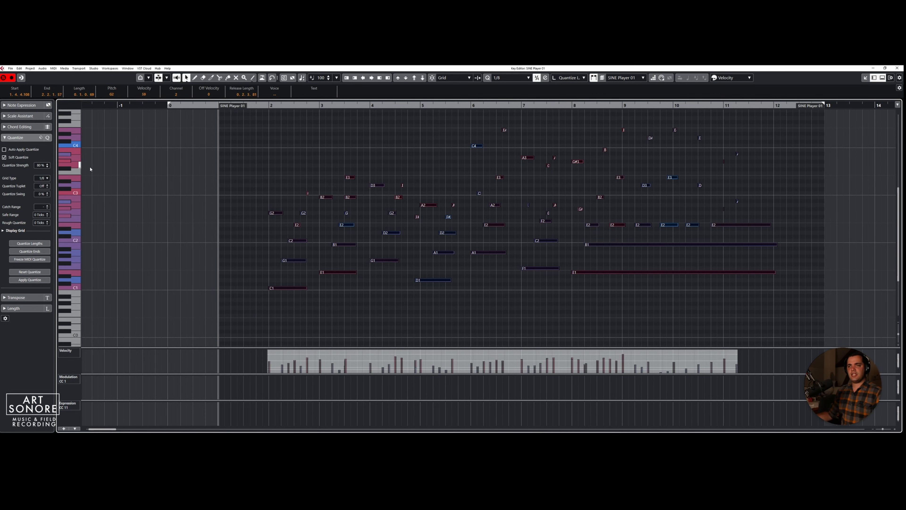
Deselect the notes, play back the quantized part and return to the project window
{"action": "scroll", "coordinate": [372, 198], "scroll_direction": "down", "scroll_amount": 1}
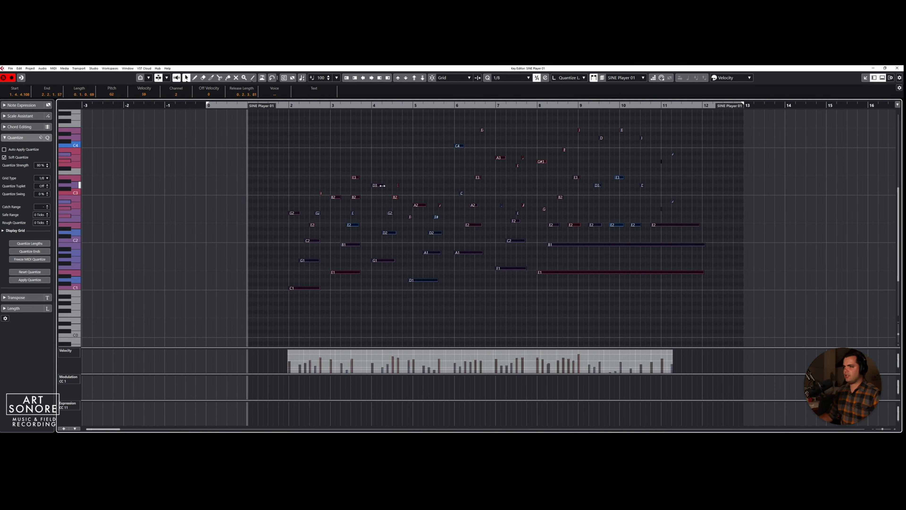
{"action": "left_click", "coordinate": [405, 196]}
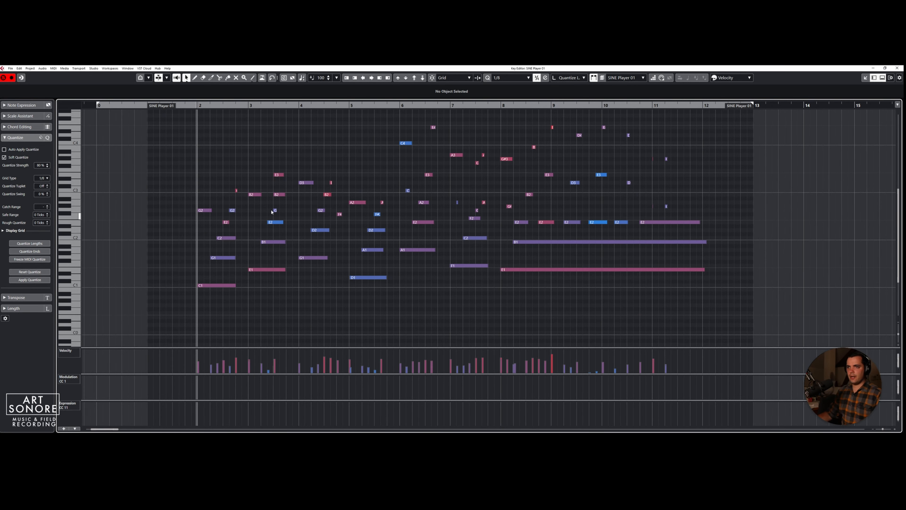
{"action": "key", "text": "space"}
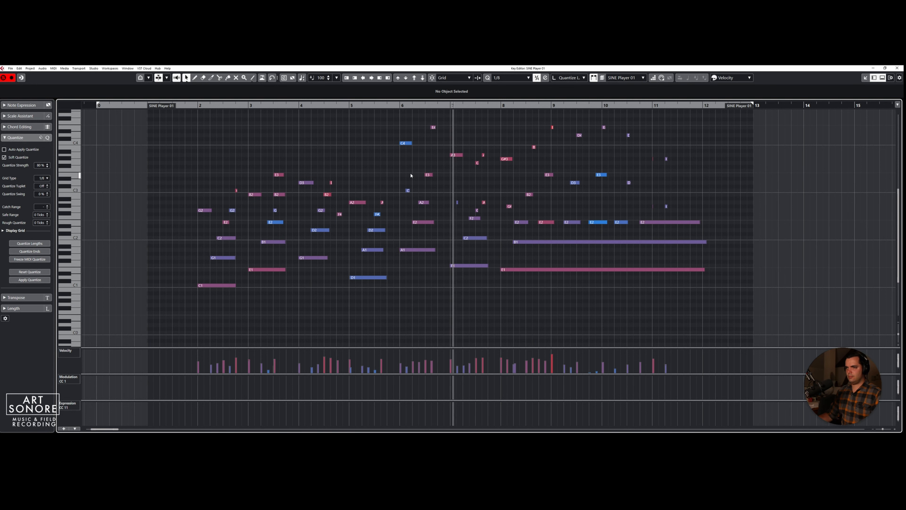
{"action": "left_click_drag", "start_coordinate": [523, 179], "coordinate": [436, 196]}
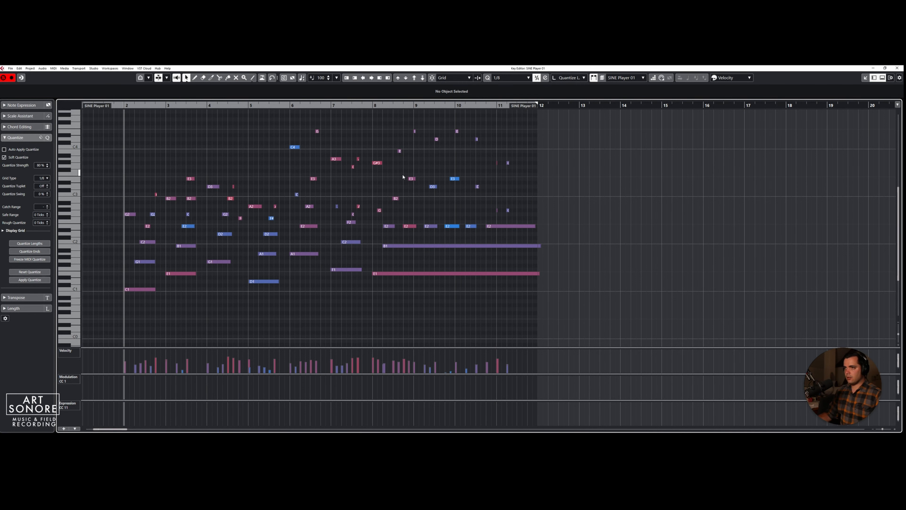
{"action": "key", "text": "Return"}
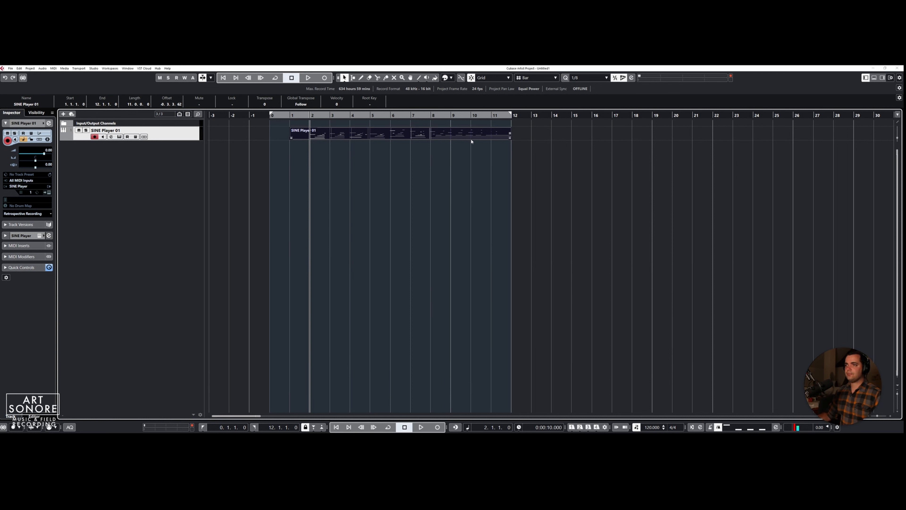
Move the right locator to bar 15 and open the SINE Player 01 part in the Key Editor
{"action": "left_click", "coordinate": [571, 116], "text": "alt"}
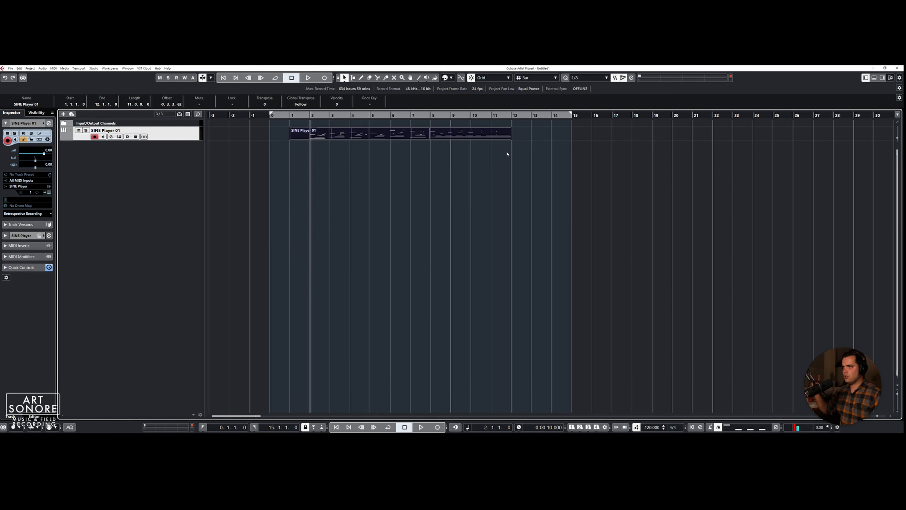
{"action": "left_click", "coordinate": [391, 200]}
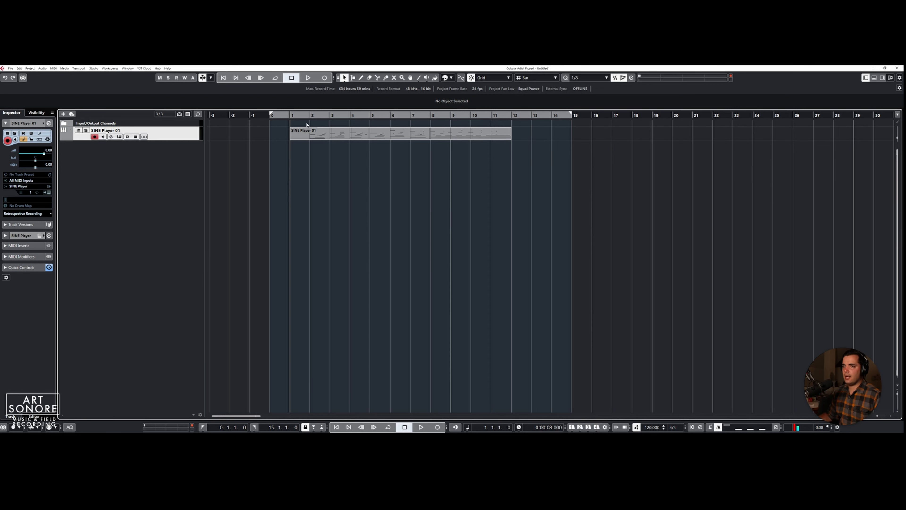
{"action": "left_click", "coordinate": [312, 135]}
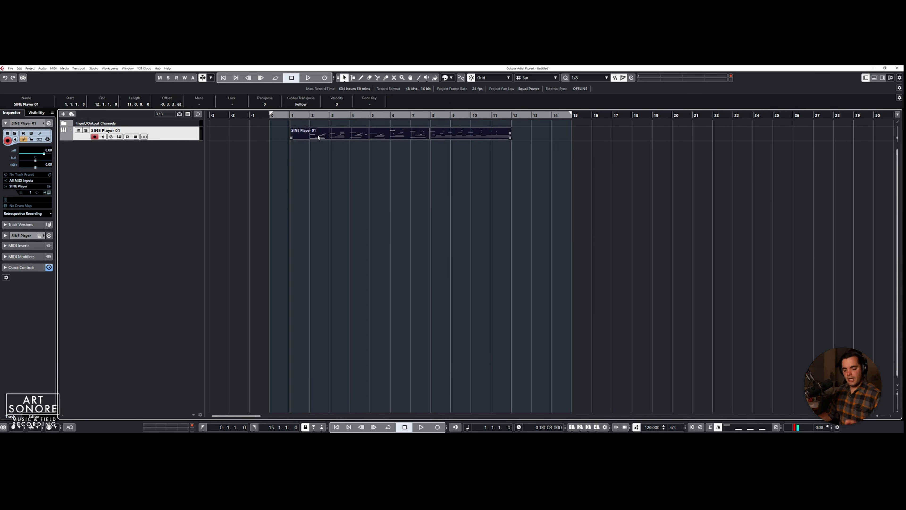
{"action": "double_click", "coordinate": [321, 139]}
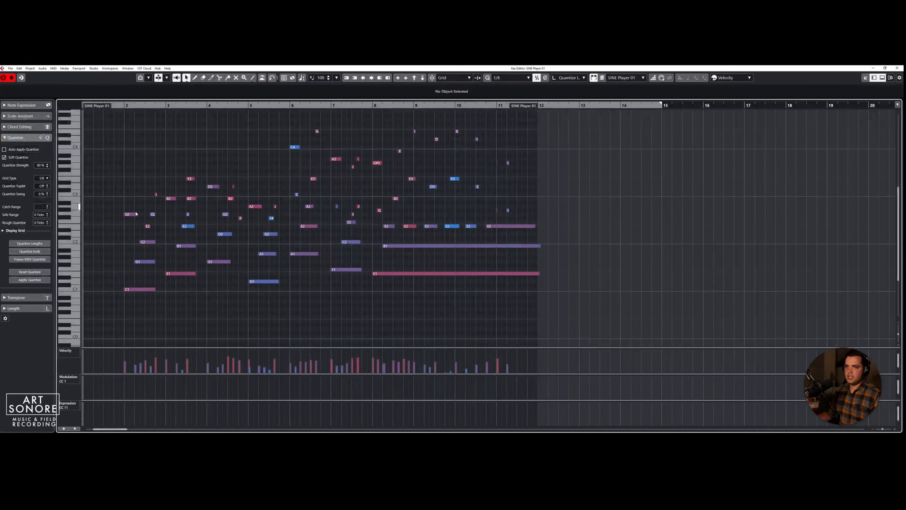
Select the two notes starting at bar 2, C1 and G2, and quantize them with the current soft quantize settings
{"action": "scroll", "coordinate": [127, 245], "scroll_direction": "up", "scroll_amount": 8}
{"action": "left_click_drag", "start_coordinate": [163, 181], "coordinate": [196, 324]}
{"action": "scroll", "coordinate": [150, 182], "scroll_direction": "up", "scroll_amount": 3}
{"action": "left_click", "coordinate": [181, 199]}
{"action": "scroll", "coordinate": [181, 199], "scroll_direction": "down", "scroll_amount": 3}
{"action": "left_click_drag", "start_coordinate": [180, 147], "coordinate": [196, 306]}
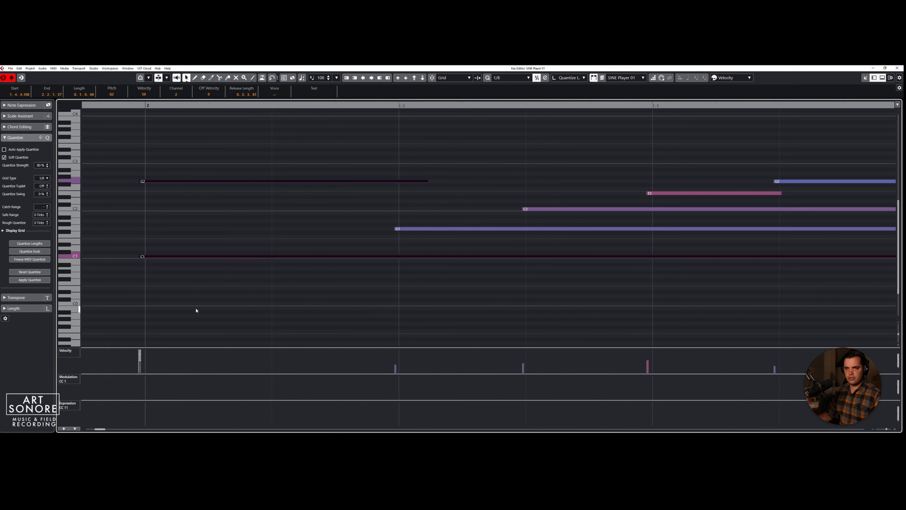
{"action": "key", "text": "q"}
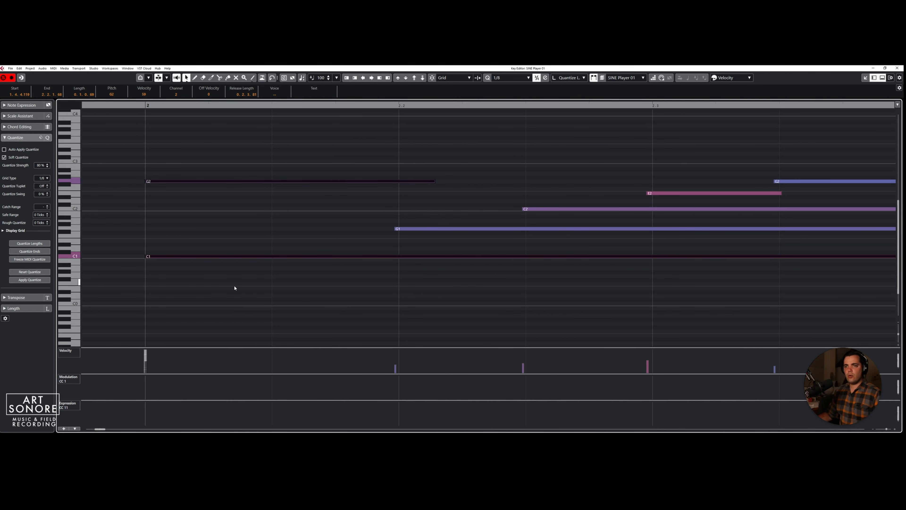
Nudge the E2 note at beat 3 of bar 2 slightly closer to its grid line
{"action": "scroll", "coordinate": [241, 209], "scroll_direction": "down", "scroll_amount": 8}
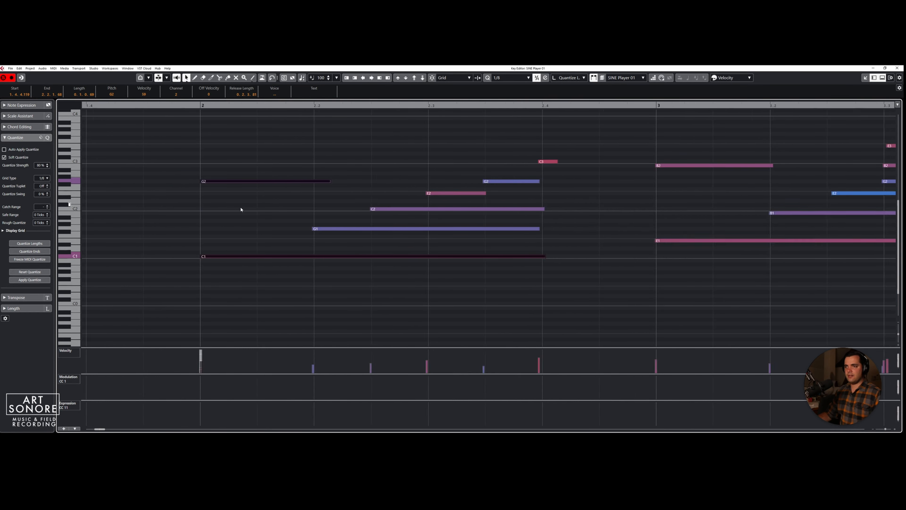
{"action": "scroll", "coordinate": [650, 211], "scroll_direction": "up", "scroll_amount": 6}
{"action": "left_click_drag", "start_coordinate": [654, 213], "coordinate": [653, 242]}
{"action": "left_click_drag", "start_coordinate": [642, 193], "coordinate": [648, 194]}
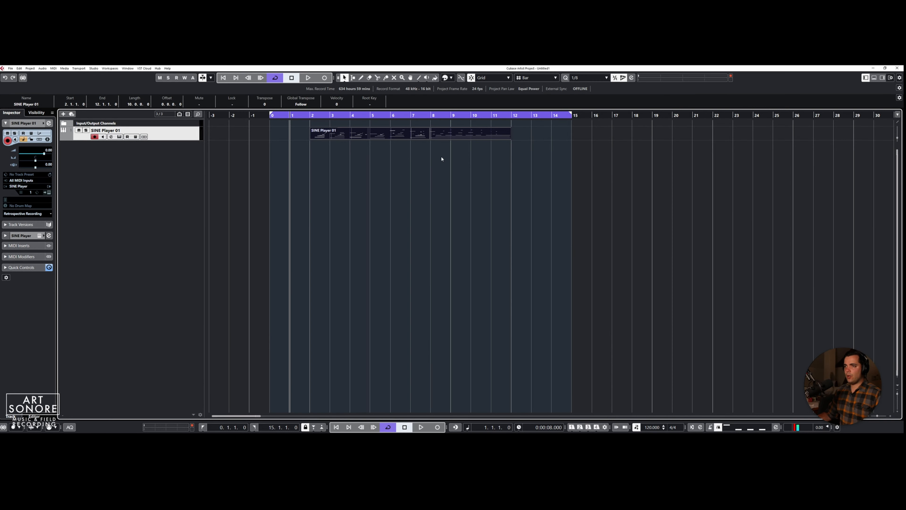
Select the SINE Player 01 part in the project window and duplicate it twice, to bars 12 and 22
{"action": "left_click_drag", "start_coordinate": [442, 157], "coordinate": [416, 132]}
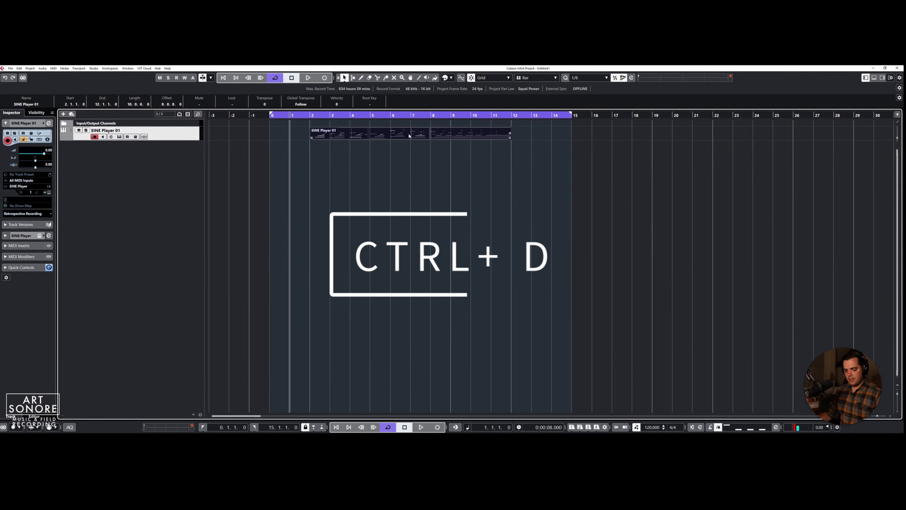
{"action": "key", "text": "ctrl+d"}
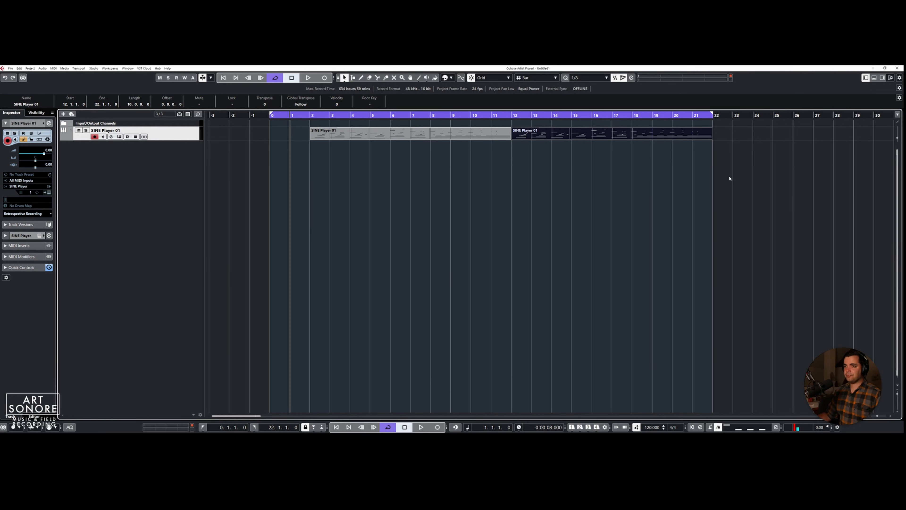
{"action": "key", "text": "ctrl+d"}
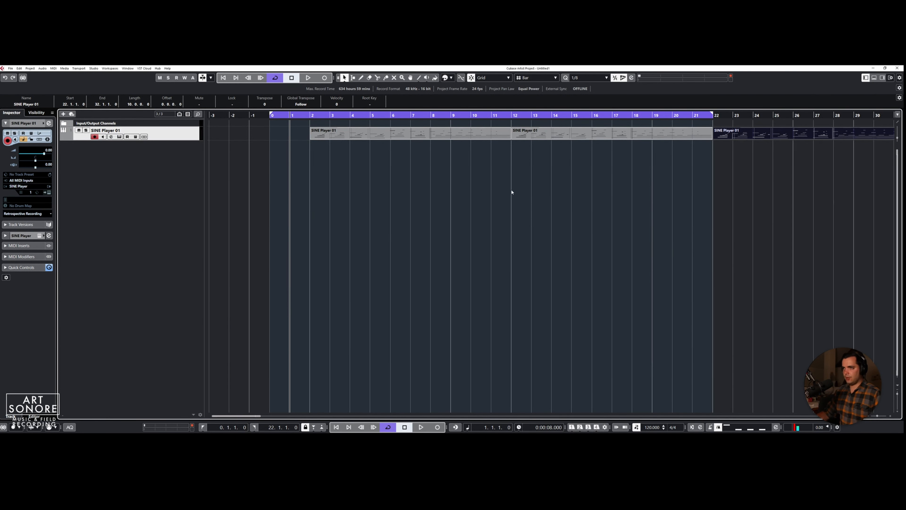
Duplicate the last SINE Player 01 part ten more times end to end, extending the track to bar 132
{"action": "key", "text": "g"}
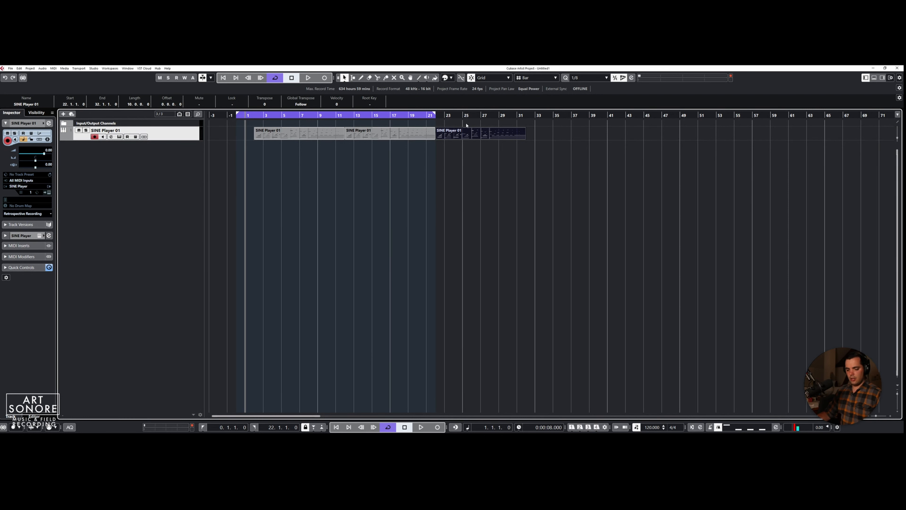
{"action": "key", "text": "ctrl+d"}
{"action": "key", "text": "ctrl+d"}
{"action": "key", "text": "ctrl+d"}
{"action": "key", "text": "ctrl+d"}
{"action": "key", "text": "ctrl+d"}
{"action": "key", "text": "ctrl+d"}
{"action": "key", "text": "ctrl+d"}
{"action": "key", "text": "ctrl+d"}
{"action": "key", "text": "ctrl+d"}
{"action": "key", "text": "ctrl+d"}
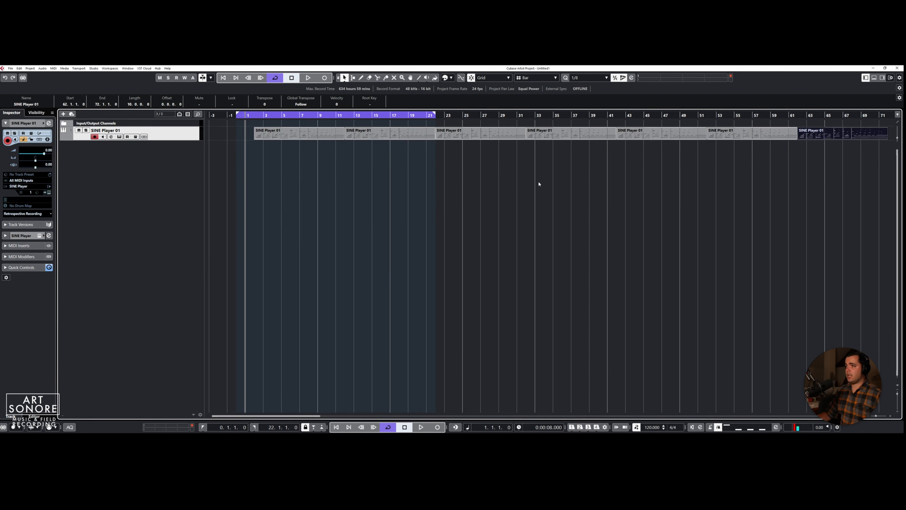
{"action": "key", "text": "g"}
{"action": "key", "text": "g"}
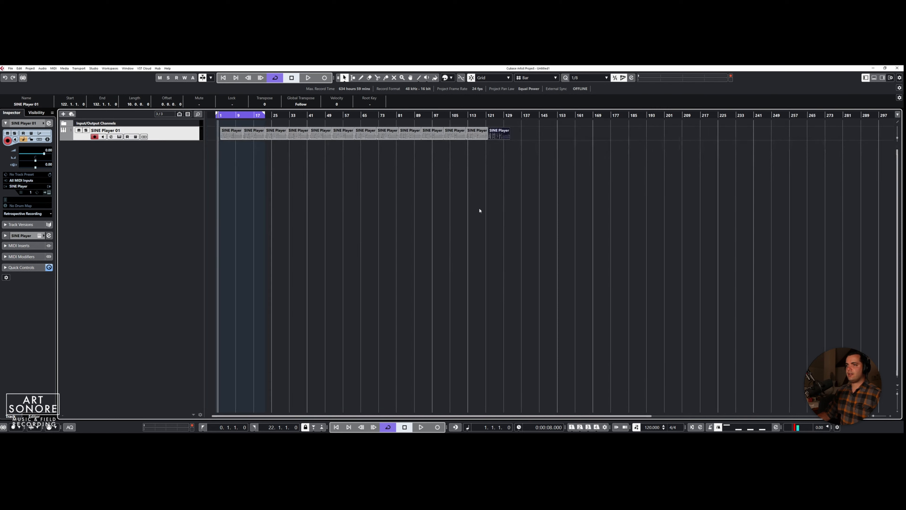
Place the project cursor at bar 2, at the start of the first part
{"action": "left_click", "coordinate": [219, 120]}
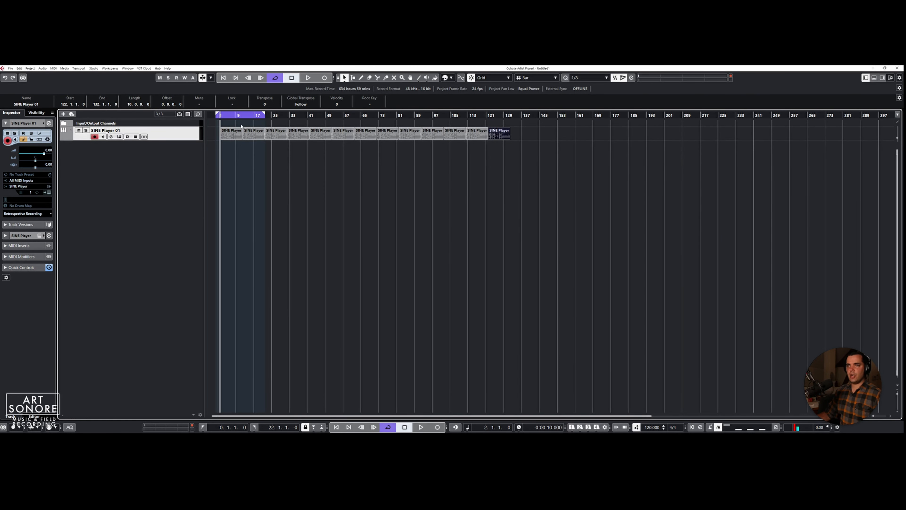
{"action": "key", "text": "h"}
{"action": "key", "text": "h"}
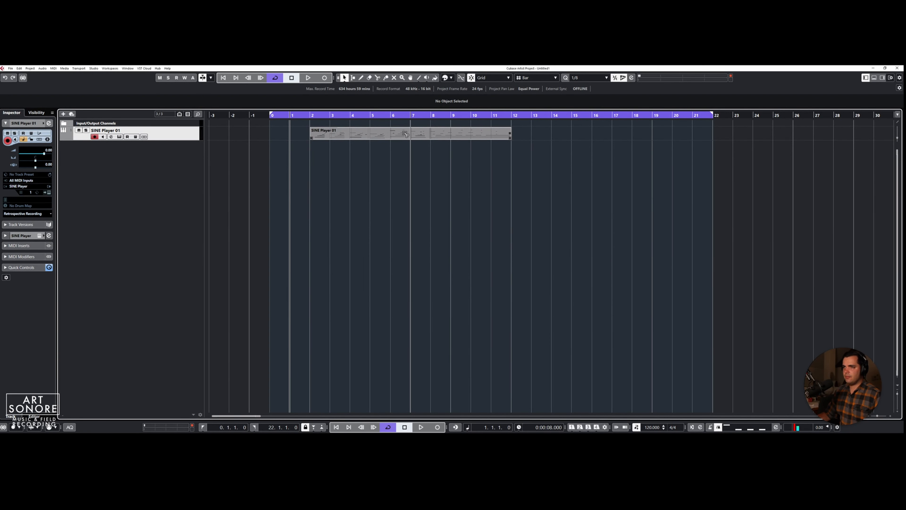
Copy the SINE Player 01 part from bar 2 to bar 12, directly after the original
{"action": "left_click_drag", "start_coordinate": [410, 136], "coordinate": [609, 139]}
{"action": "key", "text": "ctrl+d"}
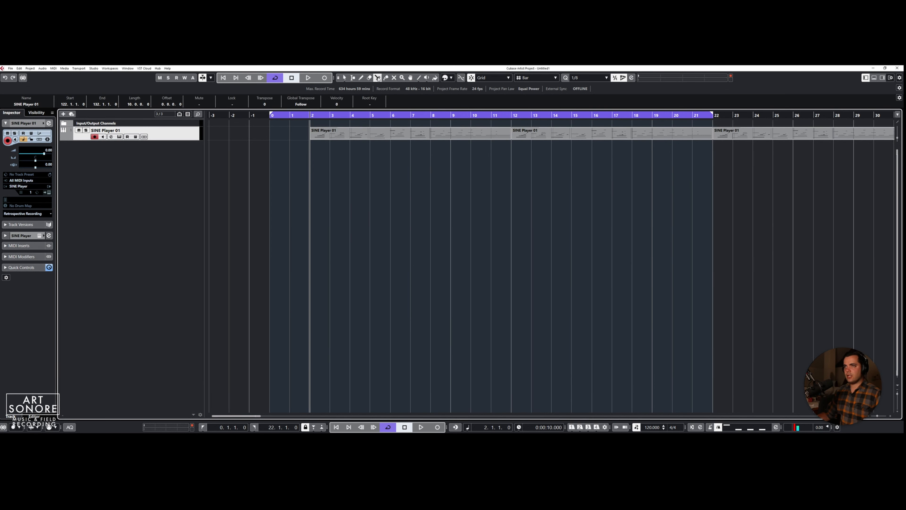
Split the first SINE Player 01 part at bars 6 and 8 and select the piece between the cuts
{"action": "left_click", "coordinate": [392, 137]}
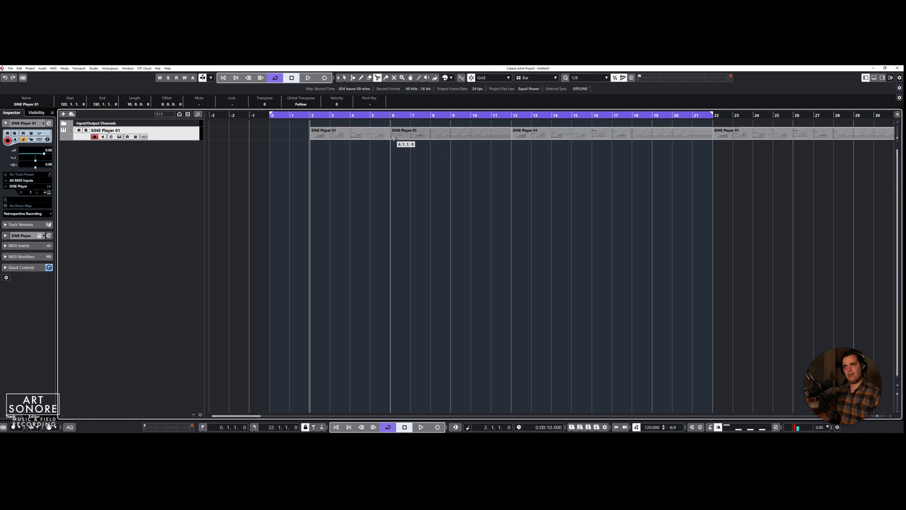
{"action": "left_click", "coordinate": [430, 137]}
{"action": "left_click", "coordinate": [343, 78]}
{"action": "left_click_drag", "start_coordinate": [431, 172], "coordinate": [406, 131]}
{"action": "left_click", "coordinate": [415, 164]}
{"action": "left_click", "coordinate": [402, 135]}
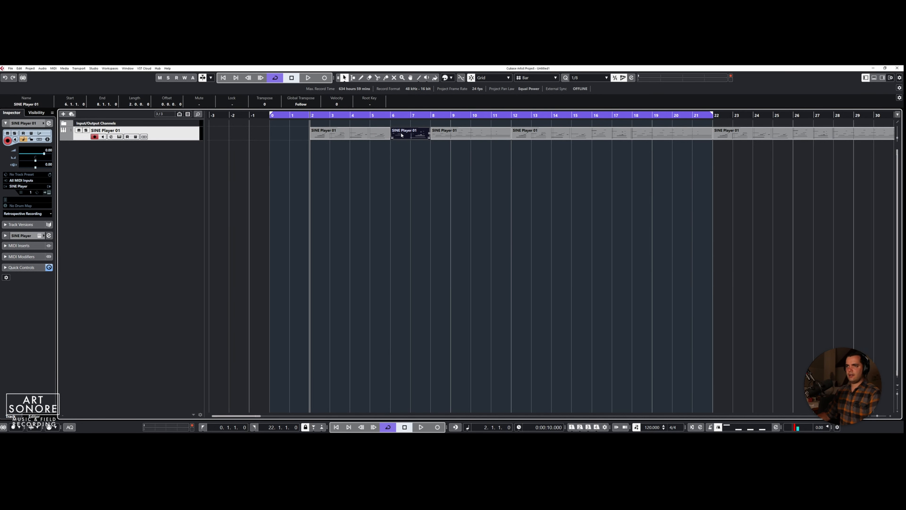
Undo both splits and select the whole first SINE Player 01 part
{"action": "key", "text": "ctrl+z"}
{"action": "key", "text": "ctrl+z"}
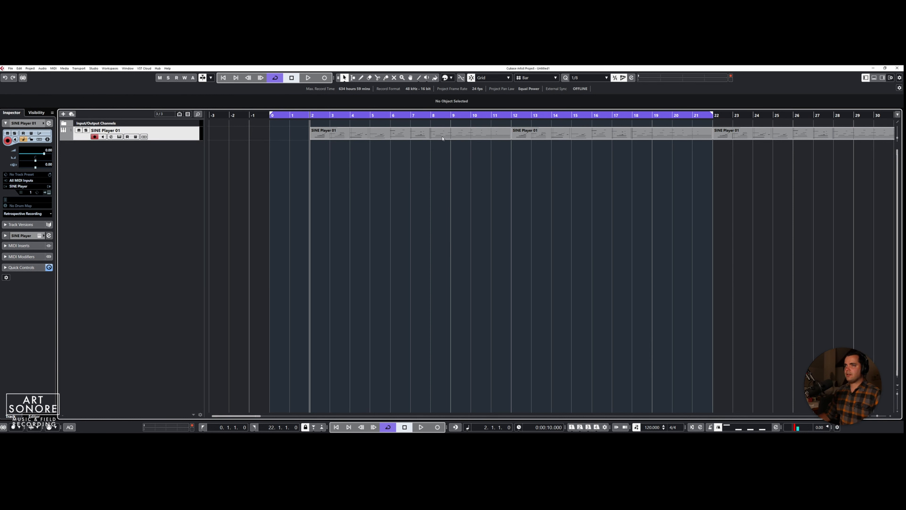
{"action": "left_click", "coordinate": [384, 137]}
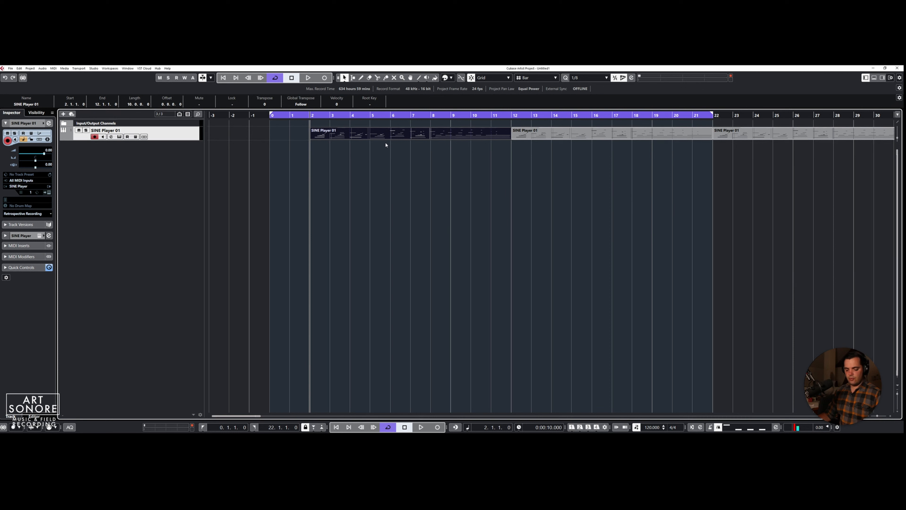